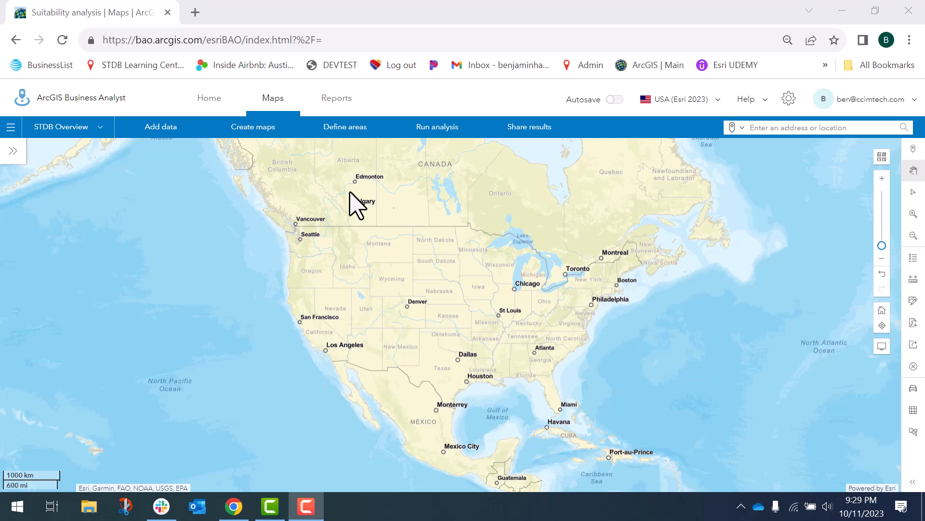
Step: Import the Employee Zip Code.xlsx file from the Desktop folder as new map data
click(164, 135)
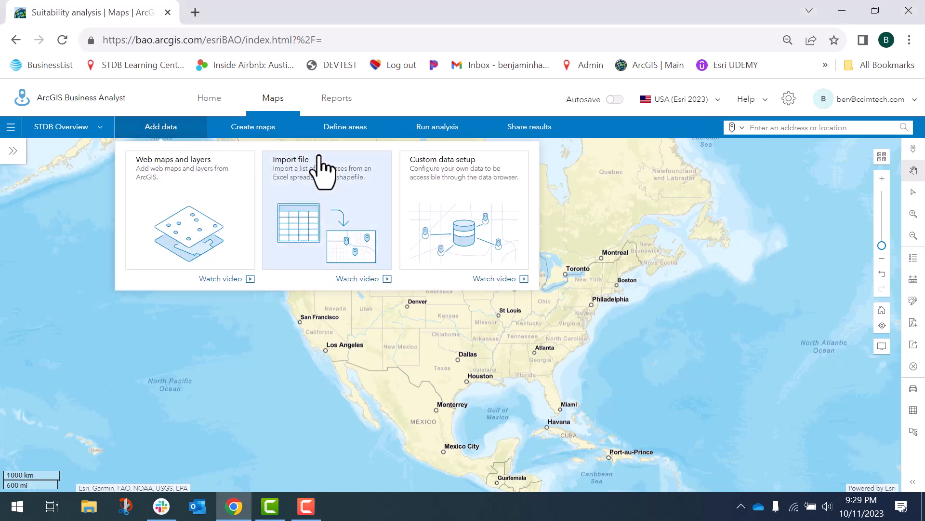
click(330, 213)
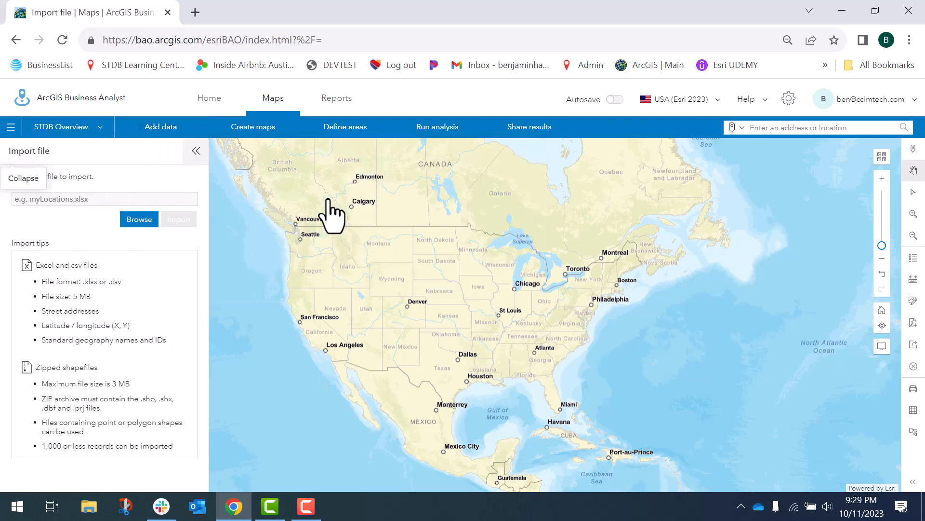
click(140, 219)
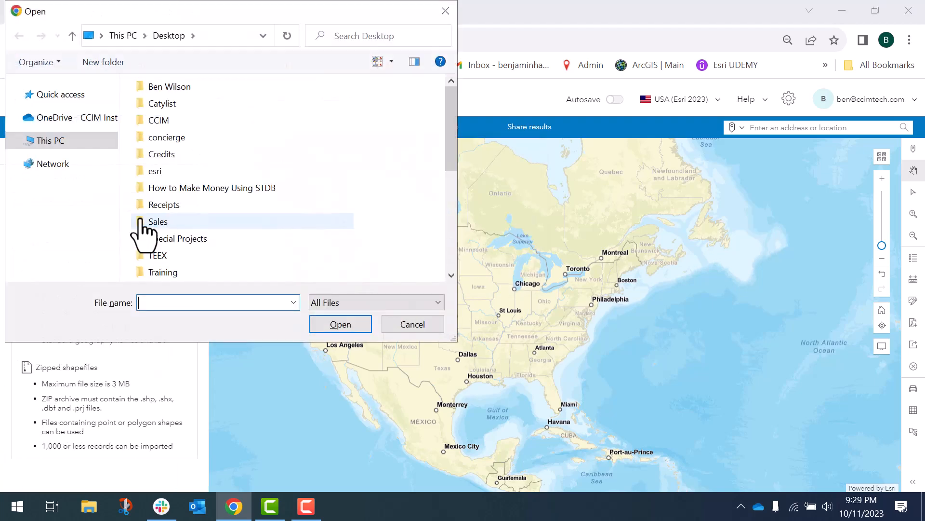
drag(459, 108, 460, 212)
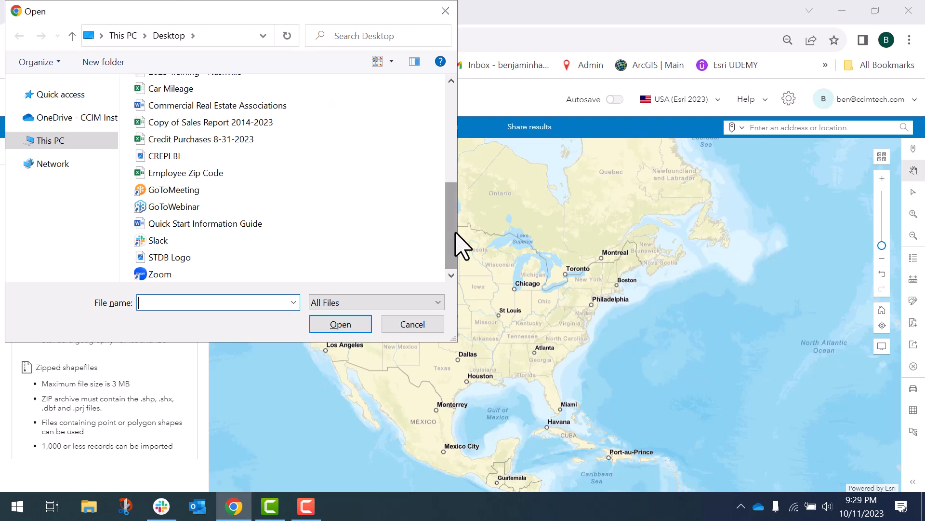
click(254, 172)
double_click(254, 172)
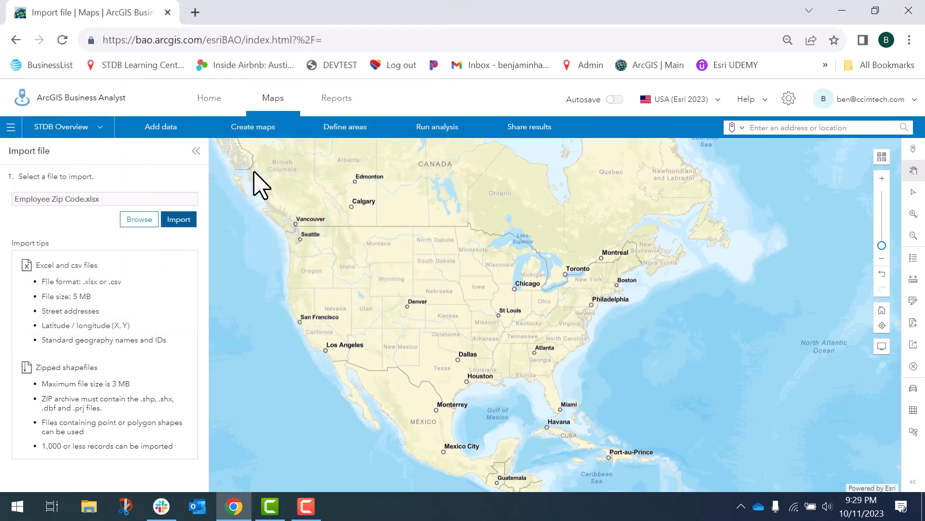
click(180, 220)
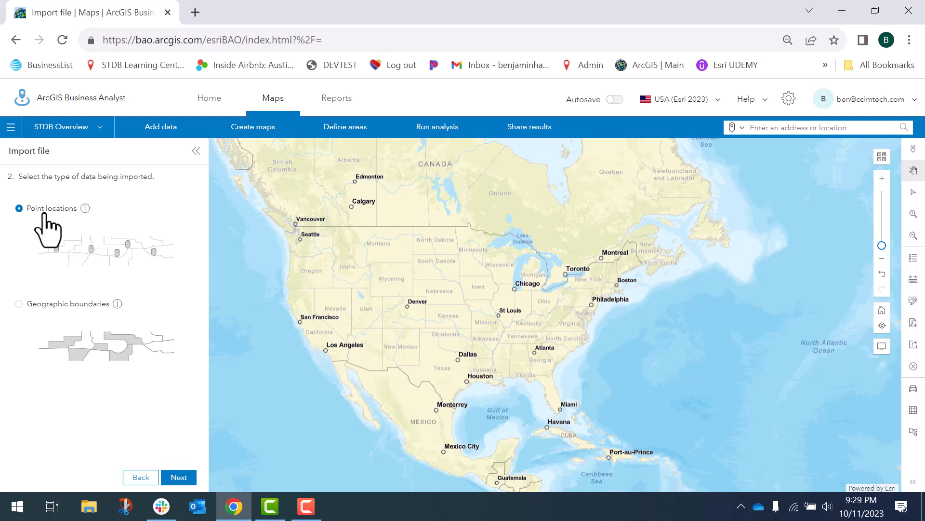
Step: Import the data as geographic boundaries at ZIP Code level, using the Zip Code column as geography ID, and add the matches
click(19, 304)
click(180, 476)
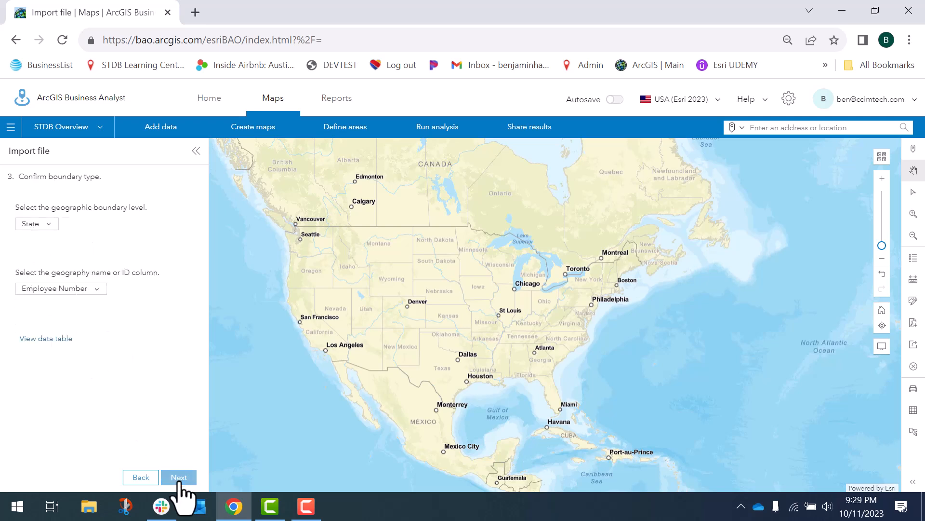
click(52, 224)
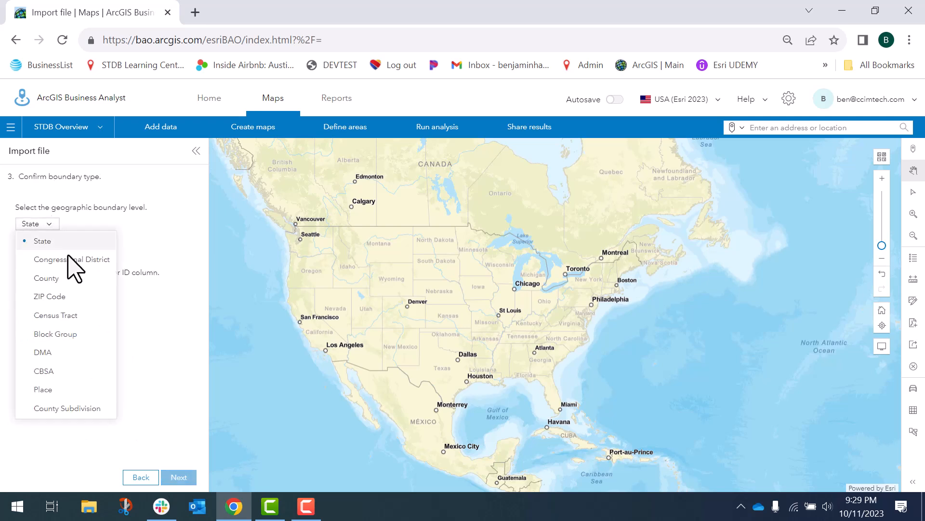
click(67, 296)
click(88, 289)
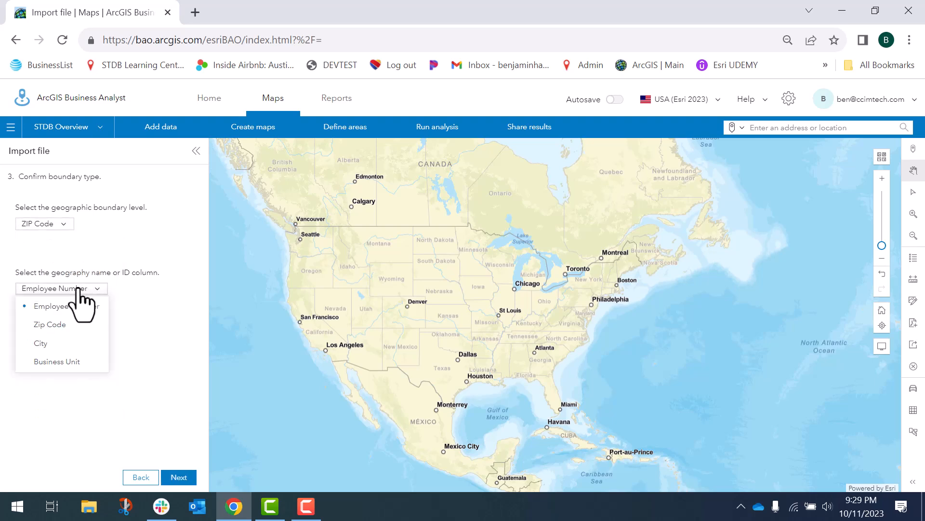
click(60, 326)
click(174, 476)
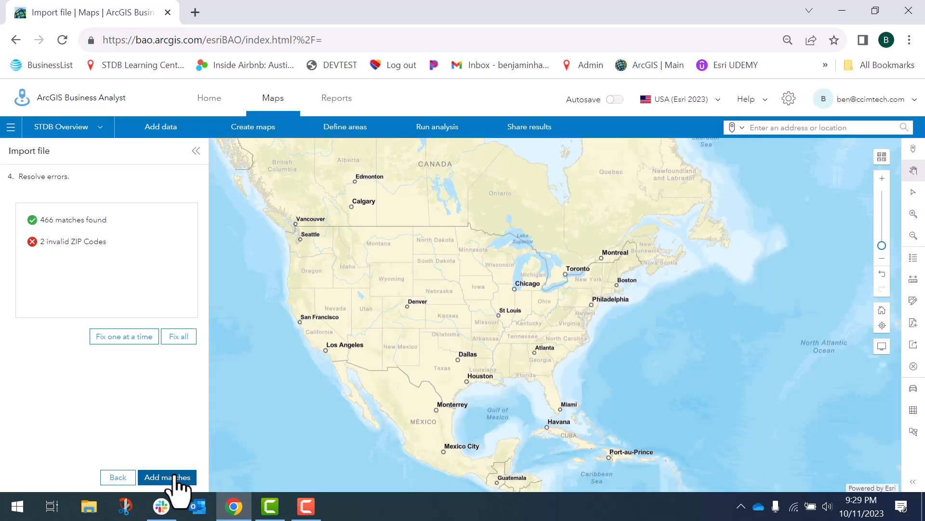
click(173, 477)
Step: Open the Employee Zip Code workbook from the desktop in Excel to examine its columns, and return to ArcGIS Business Analyst
click(875, 10)
click(310, 116)
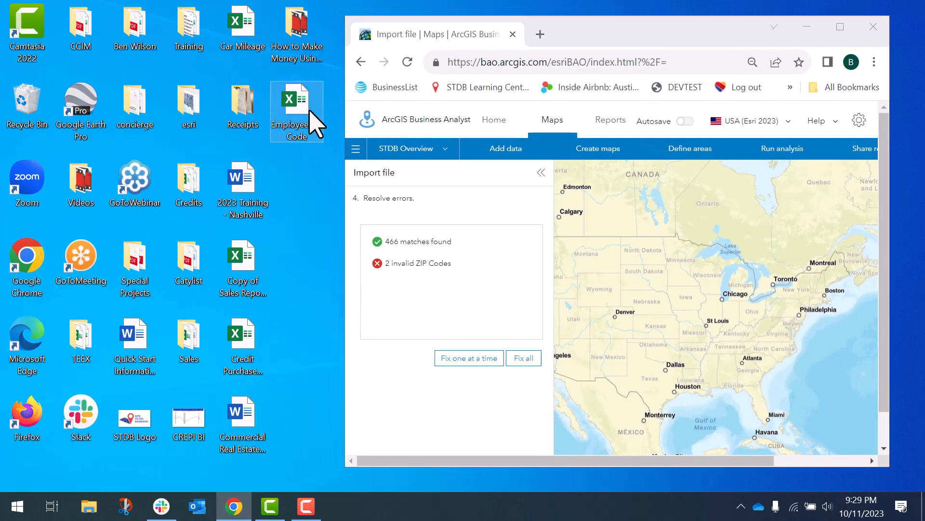
double_click(310, 116)
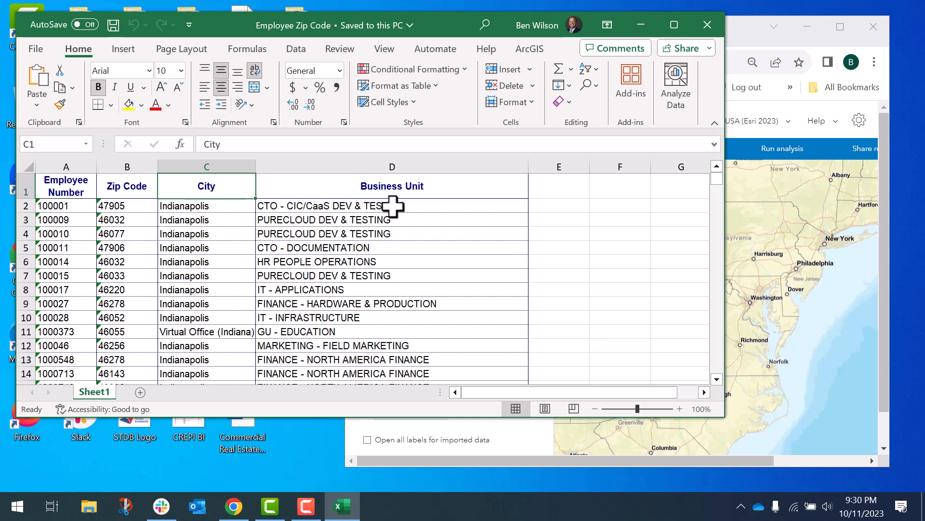
click(642, 25)
click(841, 26)
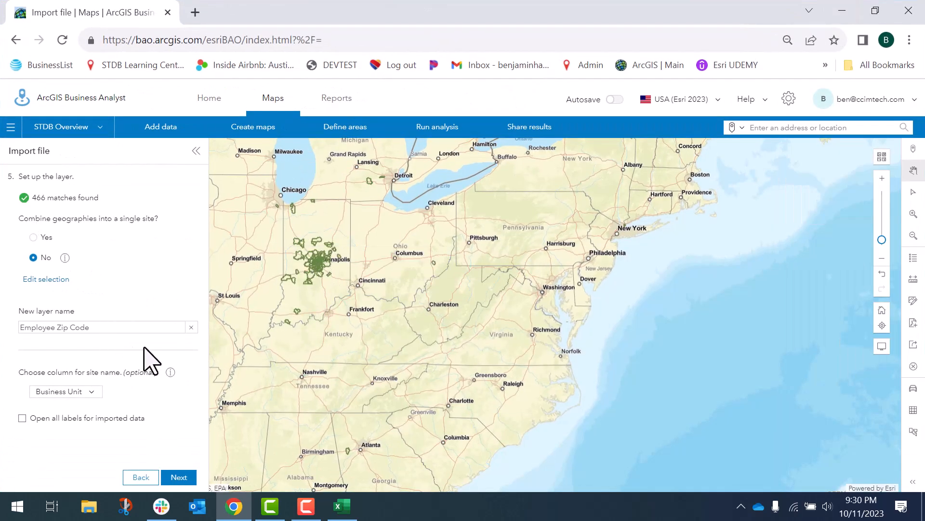
Step: Accept the layer setup and style, save the Employee Zip Code layer to the project, and finish the import
click(178, 480)
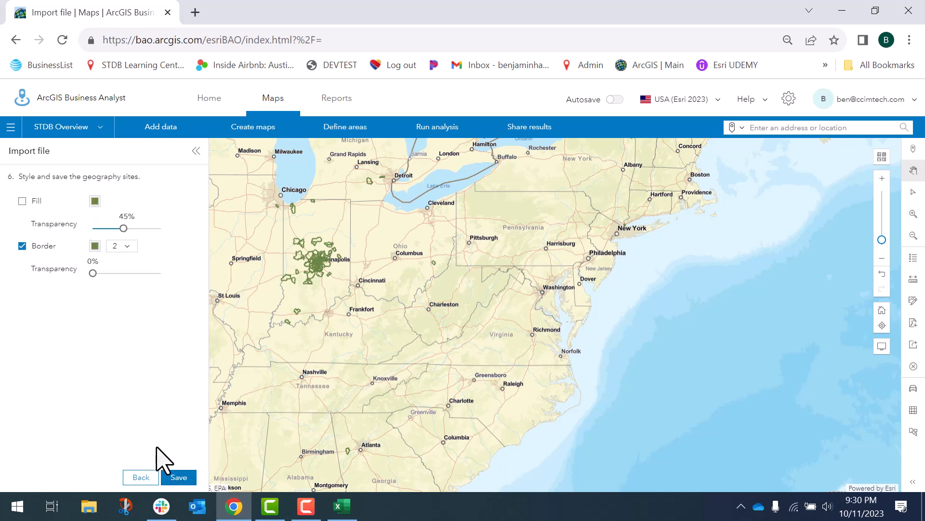
click(177, 477)
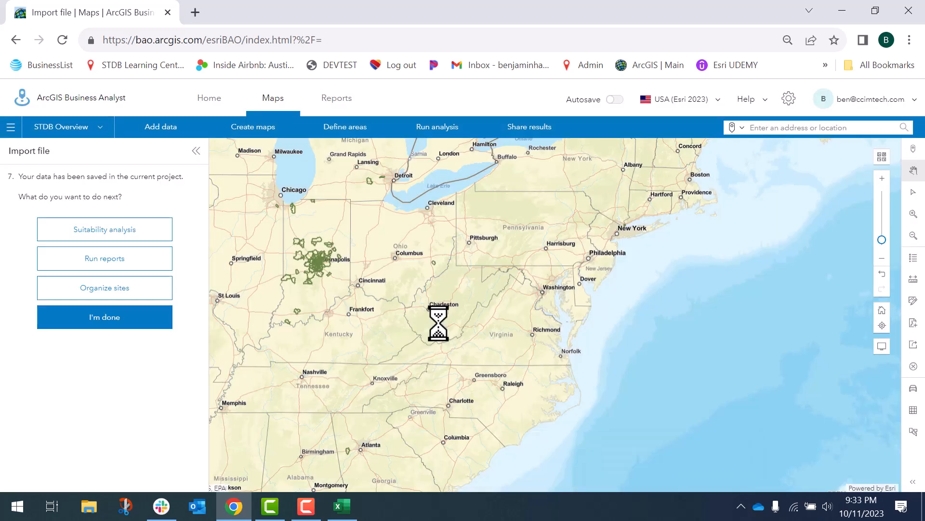
click(103, 318)
Step: Open the attribute filter for the project's Employee Zip Code layer and add Business Unit as the filter attribute
click(79, 134)
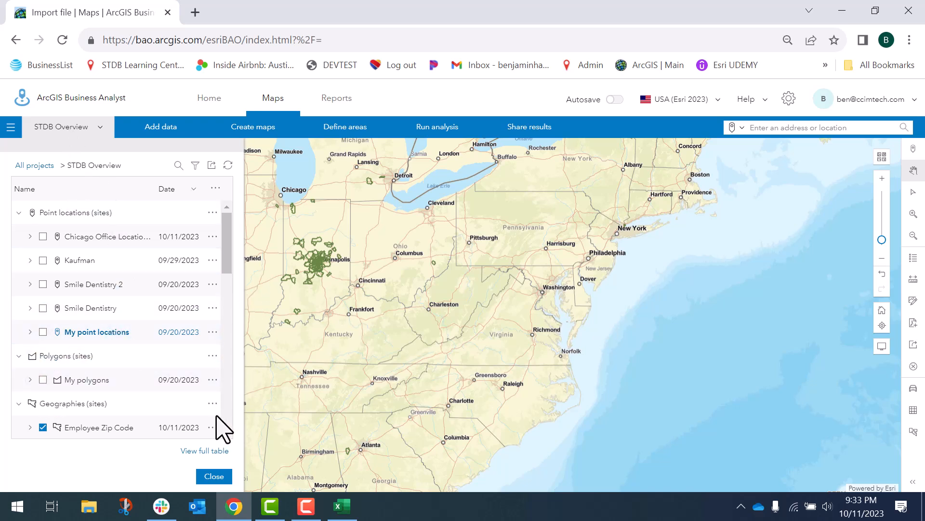
click(212, 427)
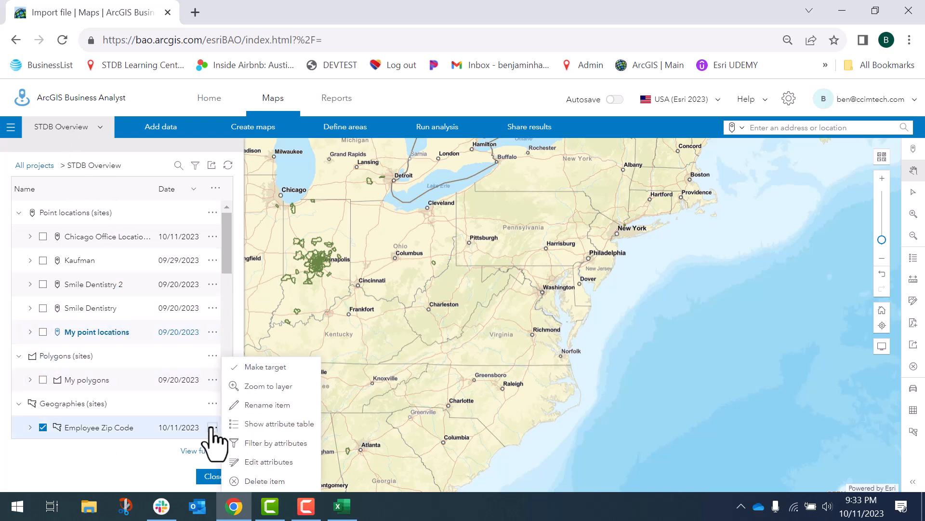
click(274, 443)
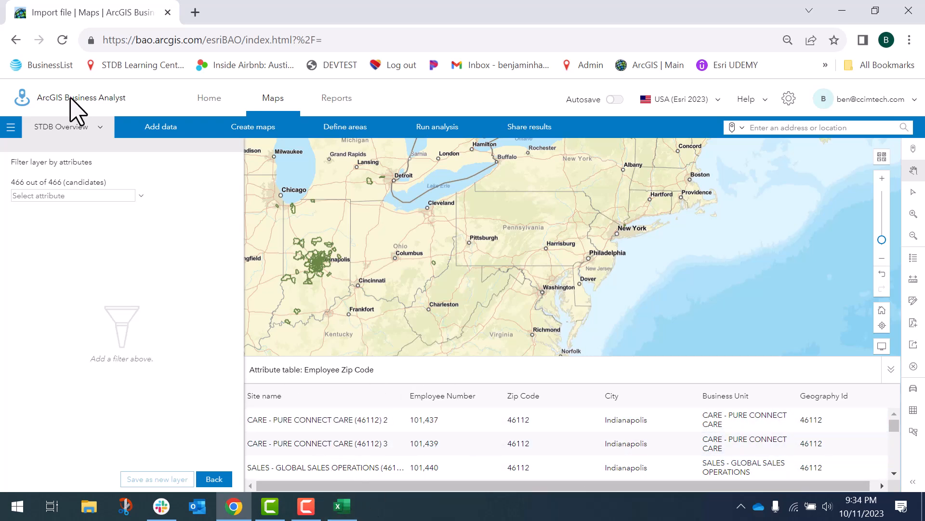
click(139, 196)
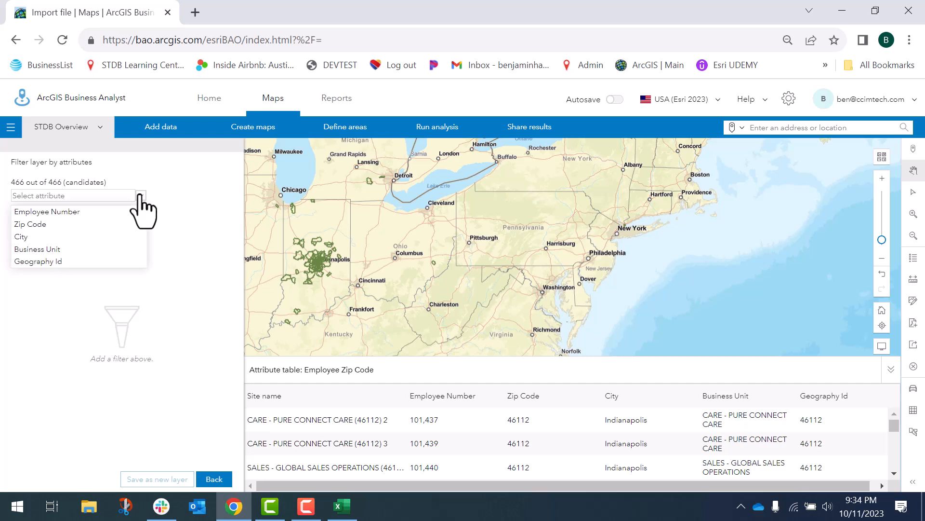
click(73, 249)
Step: Filter the layer to the CTO - DOCUMENTATION business unit, inspect its map locations, and clear the selected item
click(79, 241)
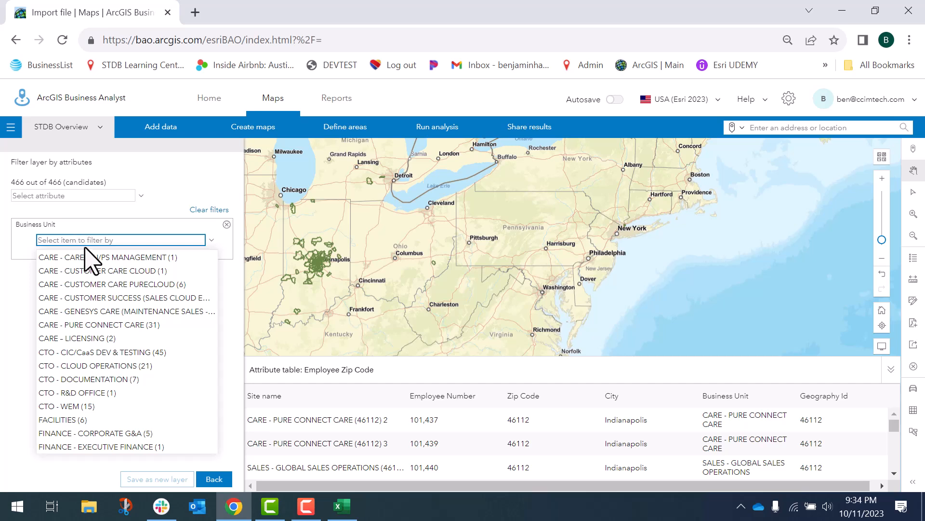
click(110, 379)
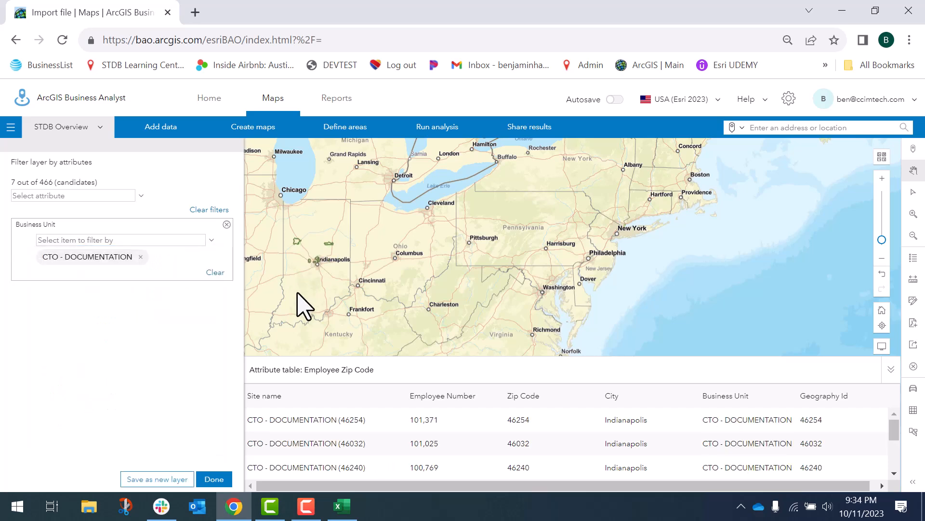
drag(334, 292, 356, 291)
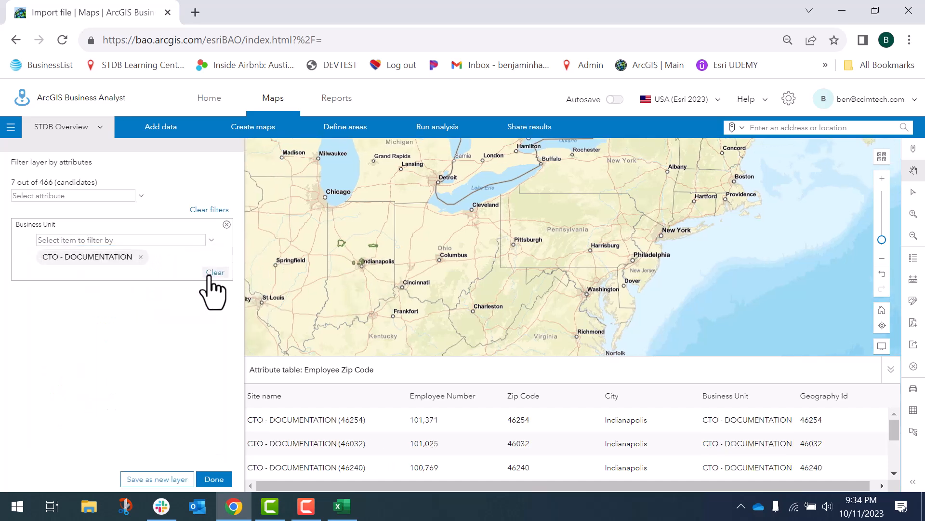
click(213, 273)
Step: Filter the Employee Zip Code layer to the FACILITIES business unit
click(192, 240)
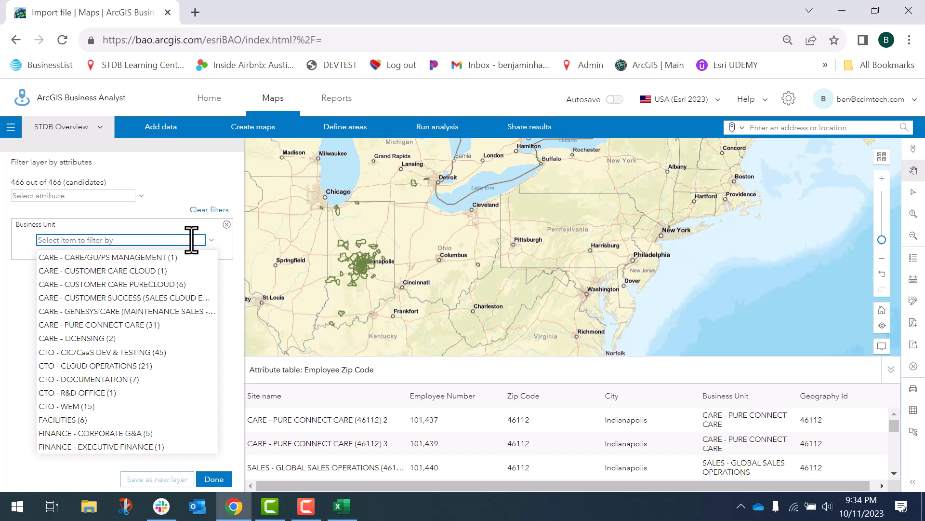
click(108, 195)
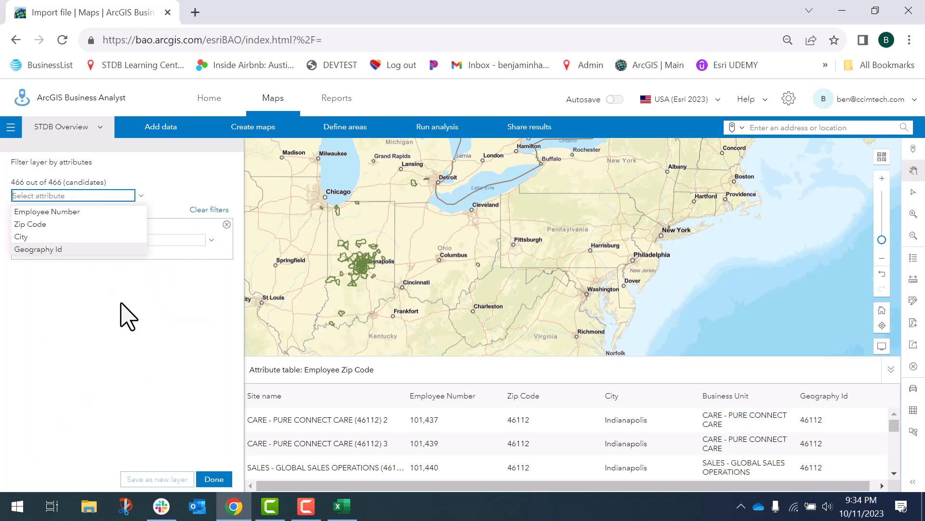
click(212, 240)
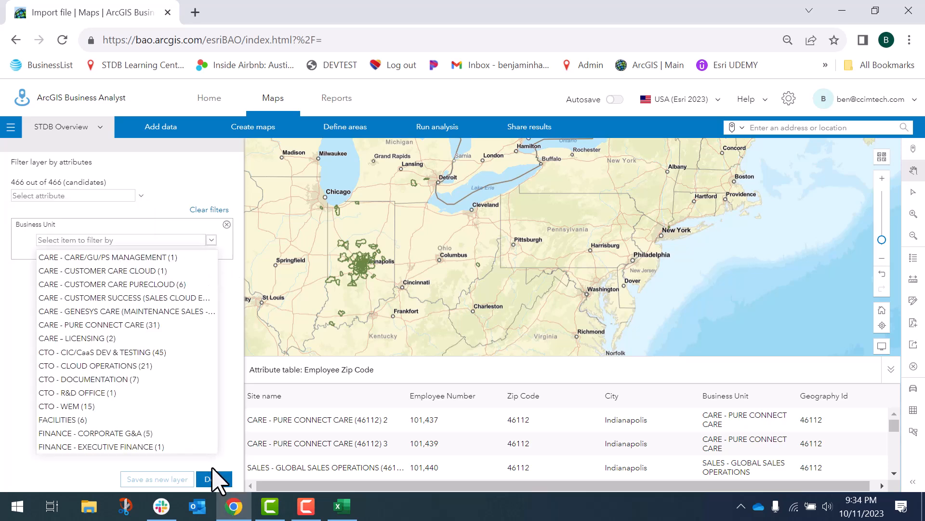
click(224, 451)
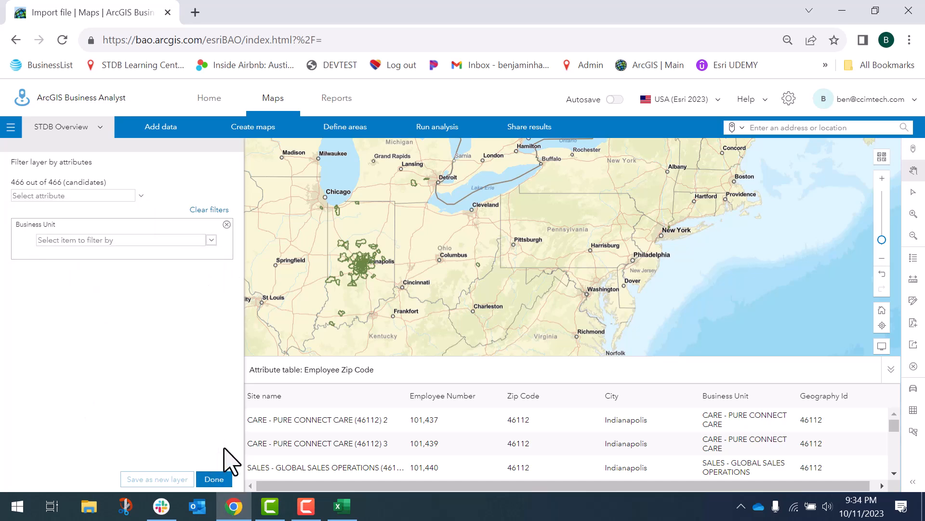
click(211, 245)
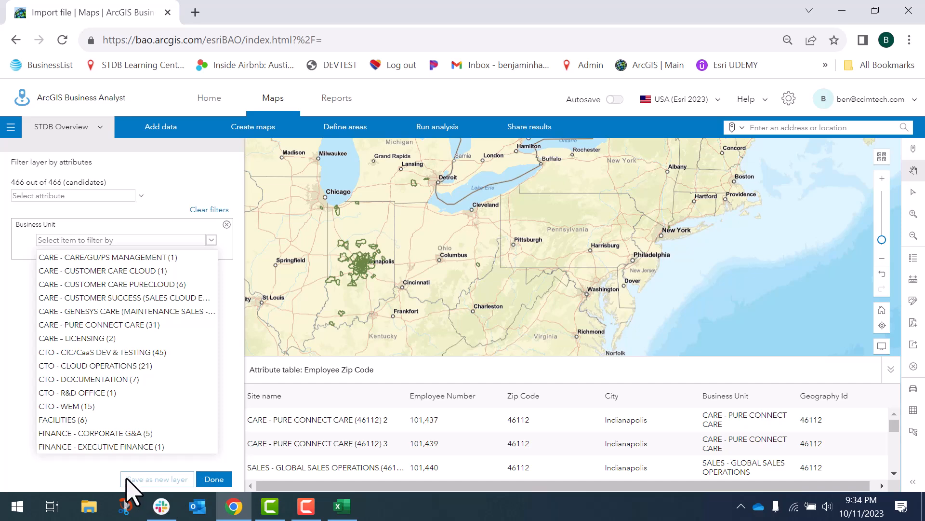
click(51, 419)
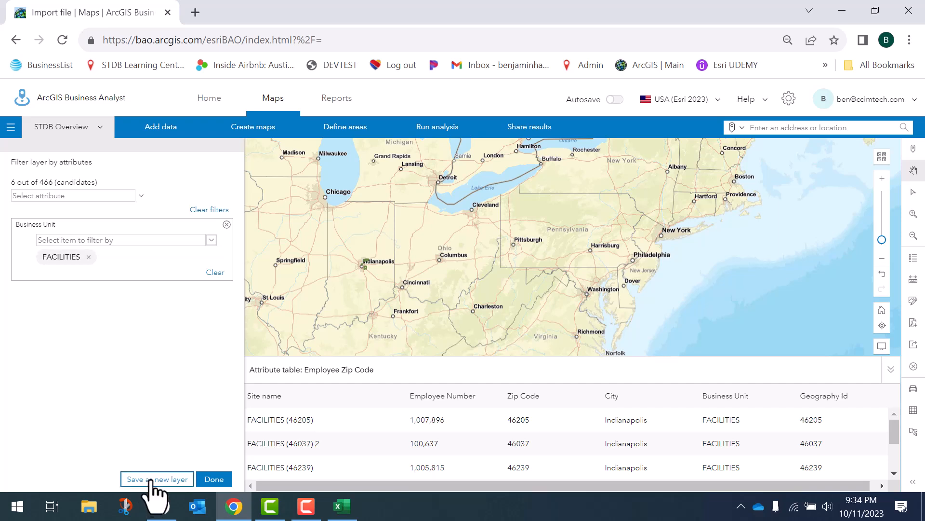